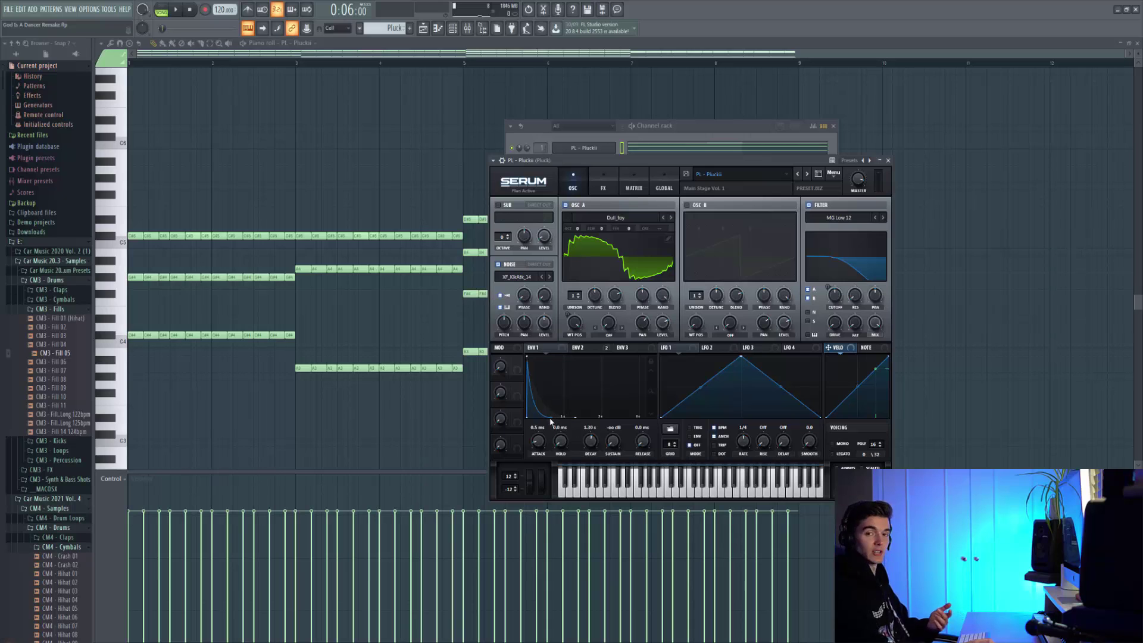
- Close the Serum pluck synth and play back the Plucks chord progression
{"action": "left_click", "coordinate": [277, 154]}
{"action": "key", "text": "space"}
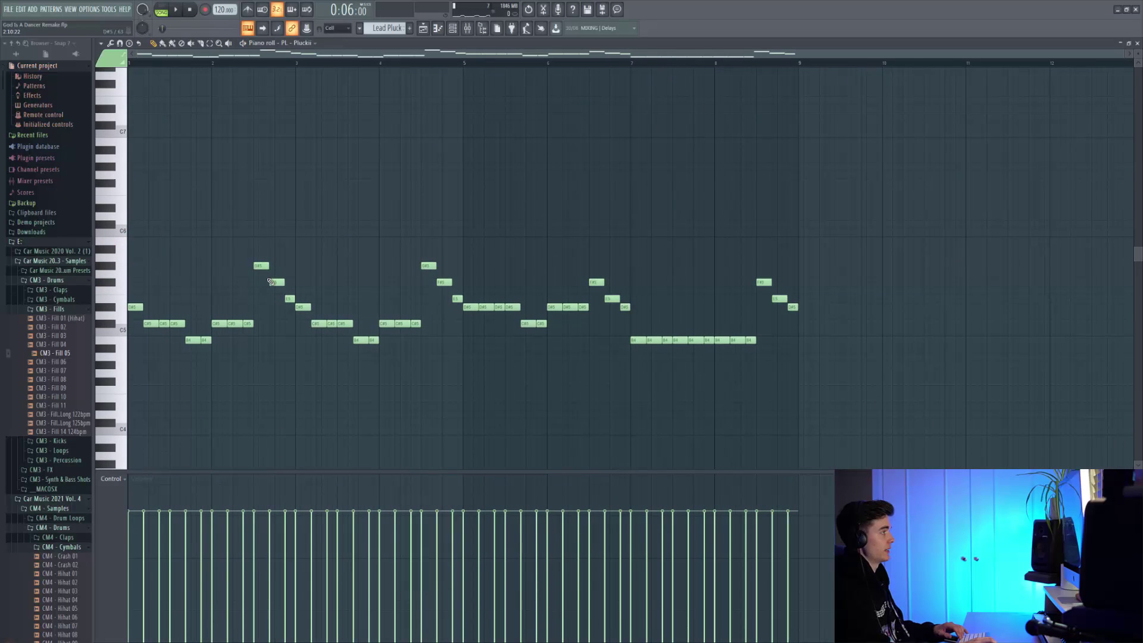
- Switch to the Playlist and play the vocal, Pluck and Lead Pluck tracks together
{"action": "left_click", "coordinate": [424, 29]}
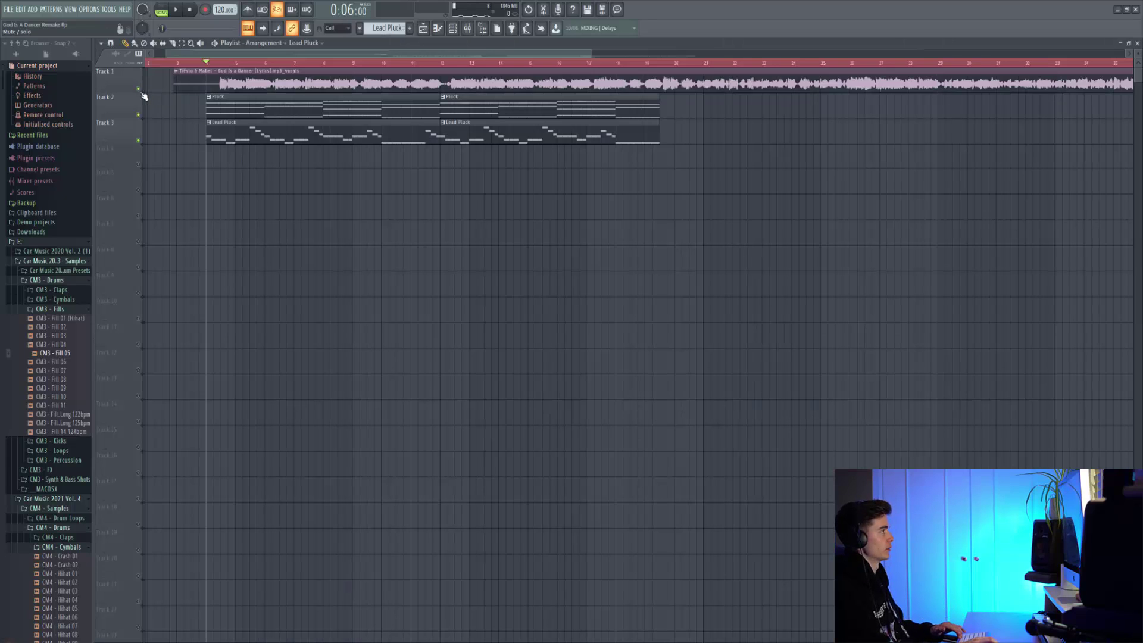
{"action": "key", "text": "space"}
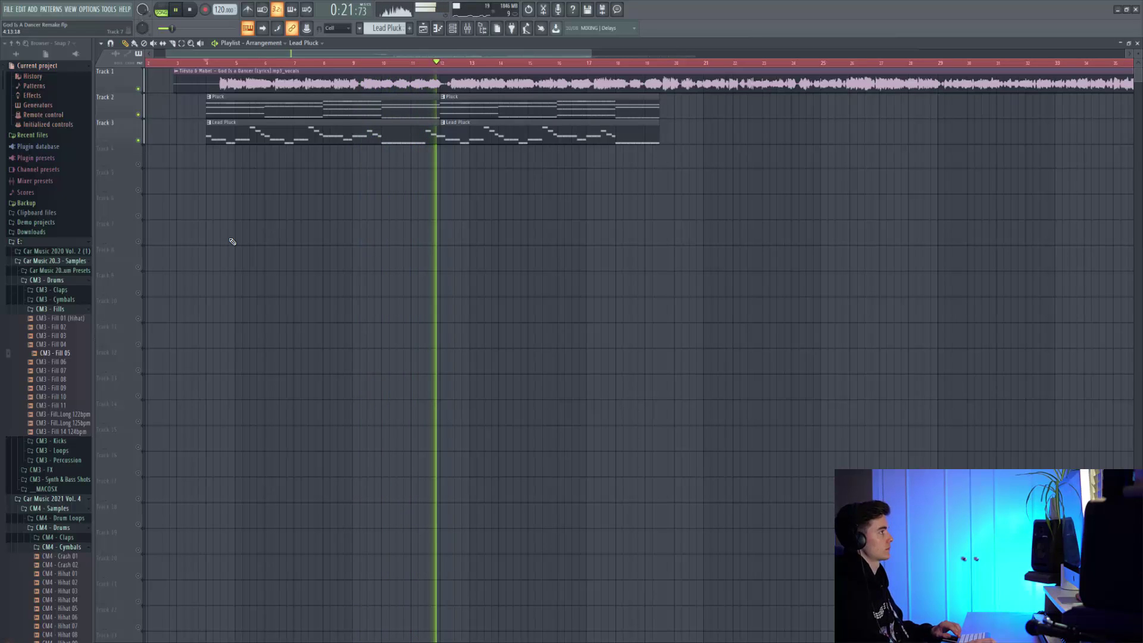
- Audition the Pluck delay, pushing its wet output up, then settling it near 44%
{"action": "key", "text": "space"}
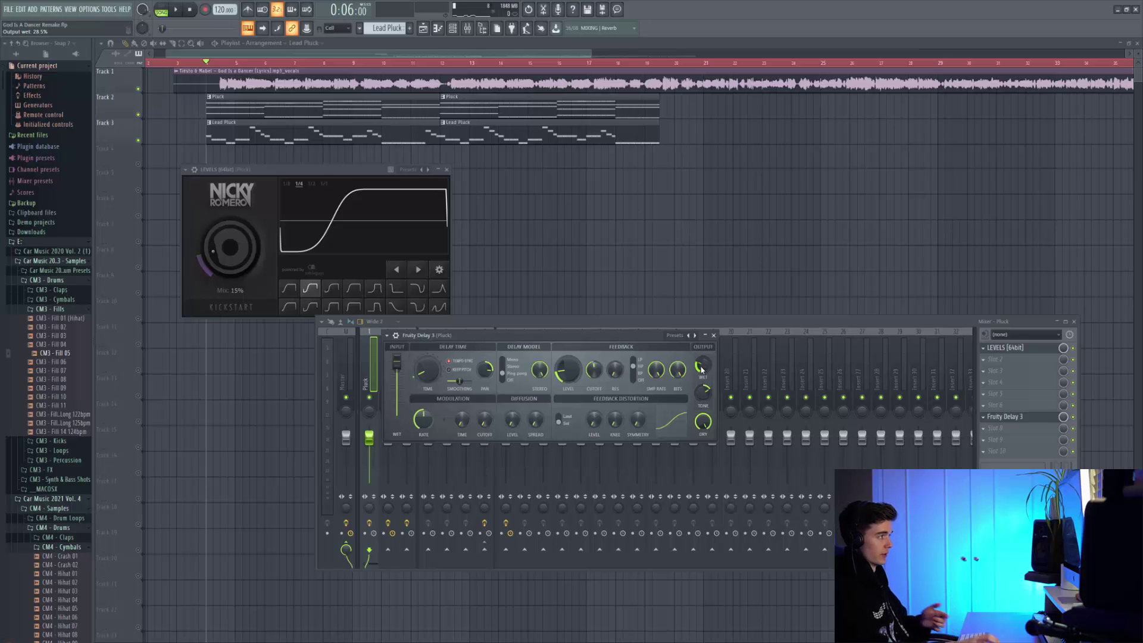
{"action": "key", "text": "space"}
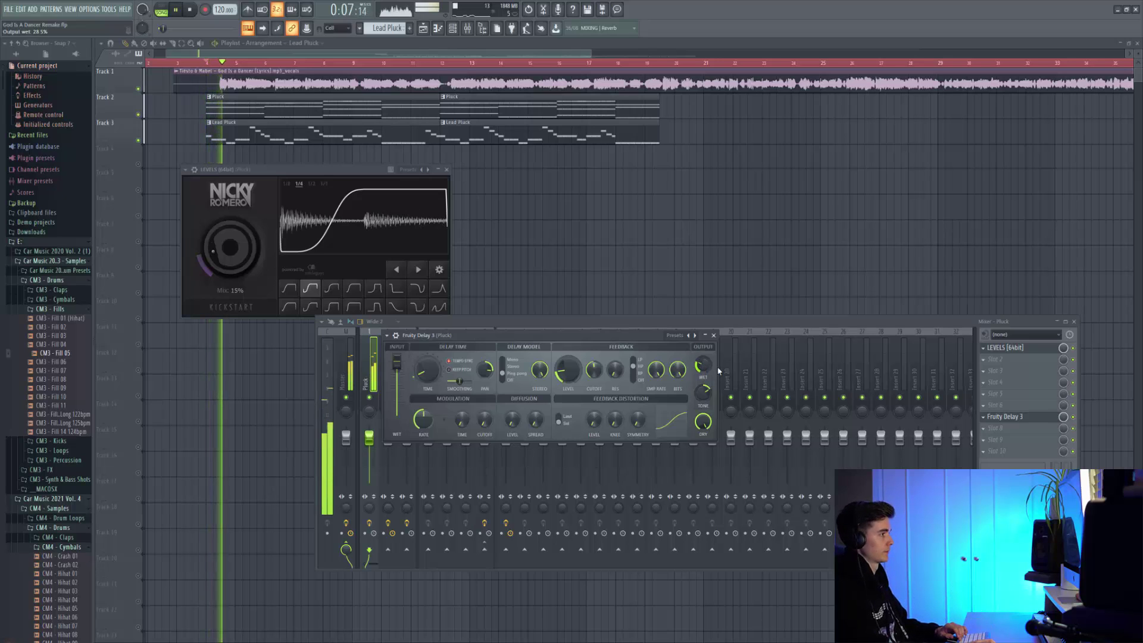
{"action": "left_click_drag", "start_coordinate": [704, 363], "coordinate": [705, 323]}
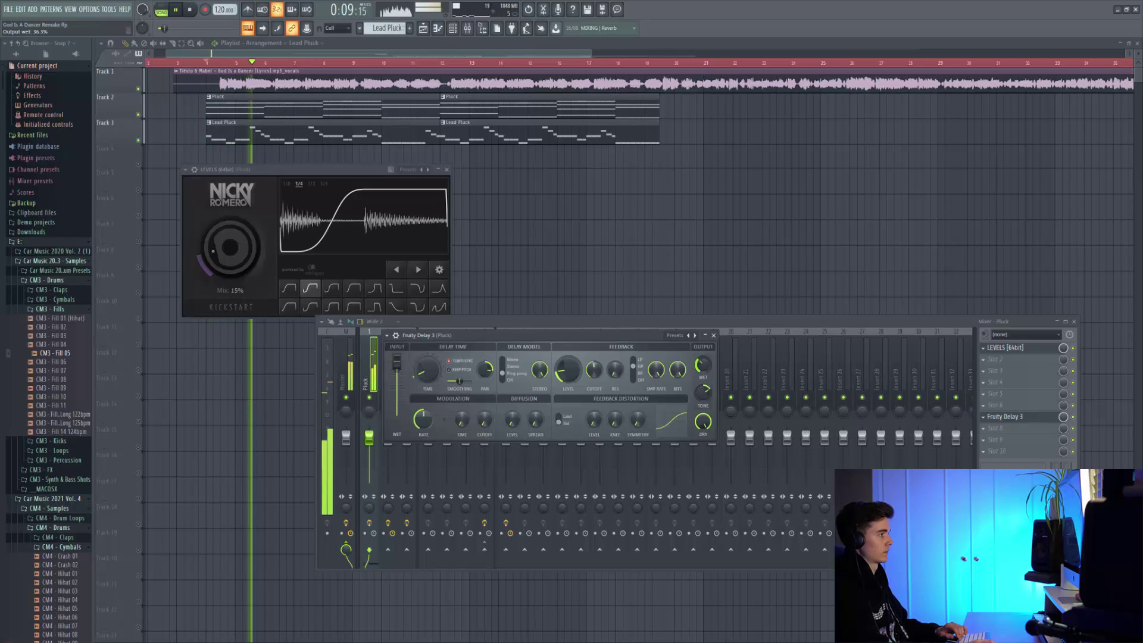
{"action": "left_click_drag", "start_coordinate": [704, 364], "coordinate": [706, 393]}
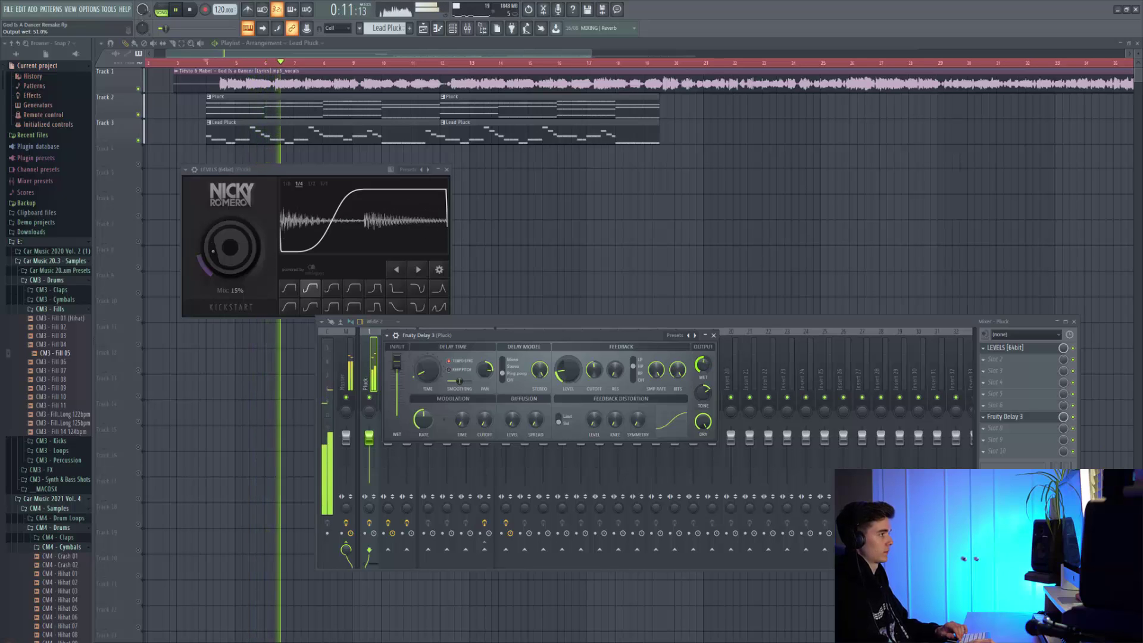
- Play through the section with the Reese bass on Track 4, then stop
{"action": "key", "text": "space"}
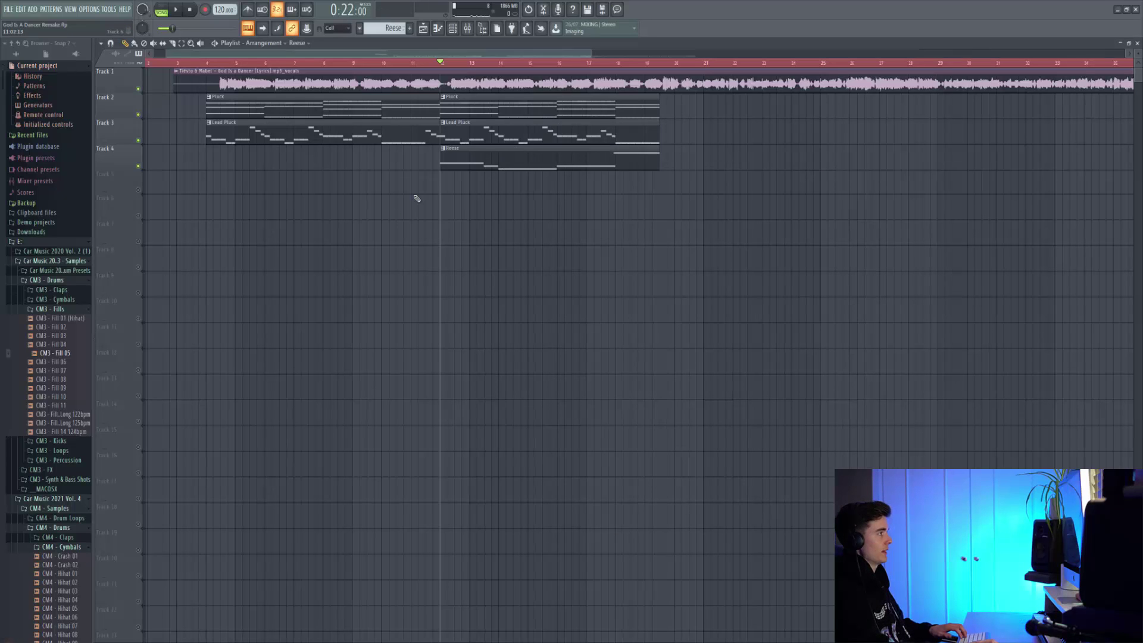
{"action": "key", "text": "space"}
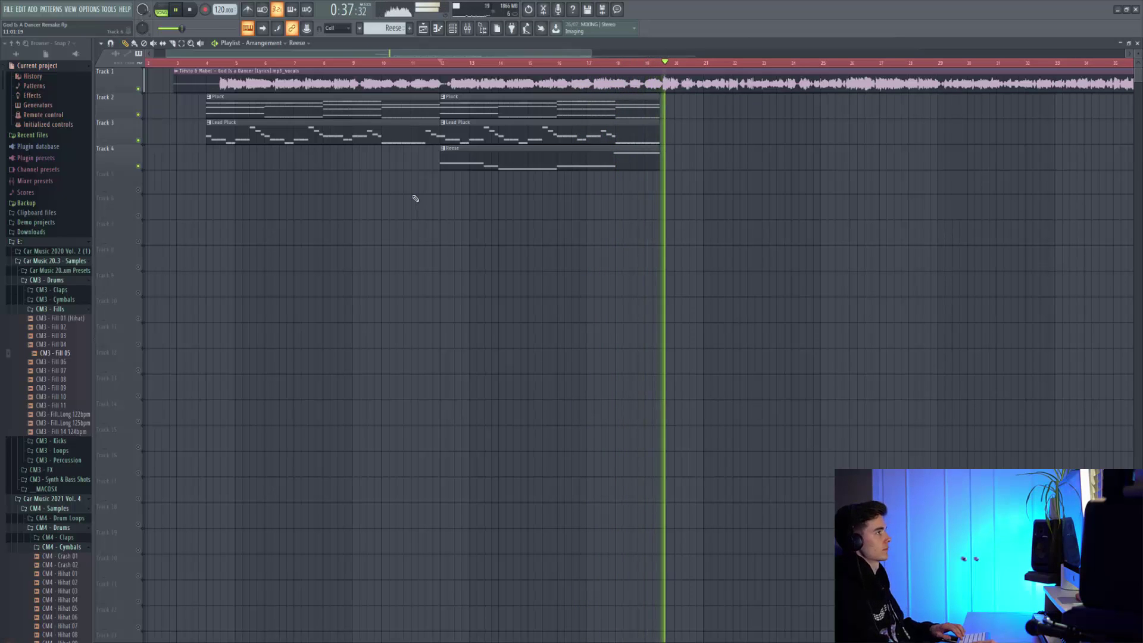
{"action": "key", "text": "space"}
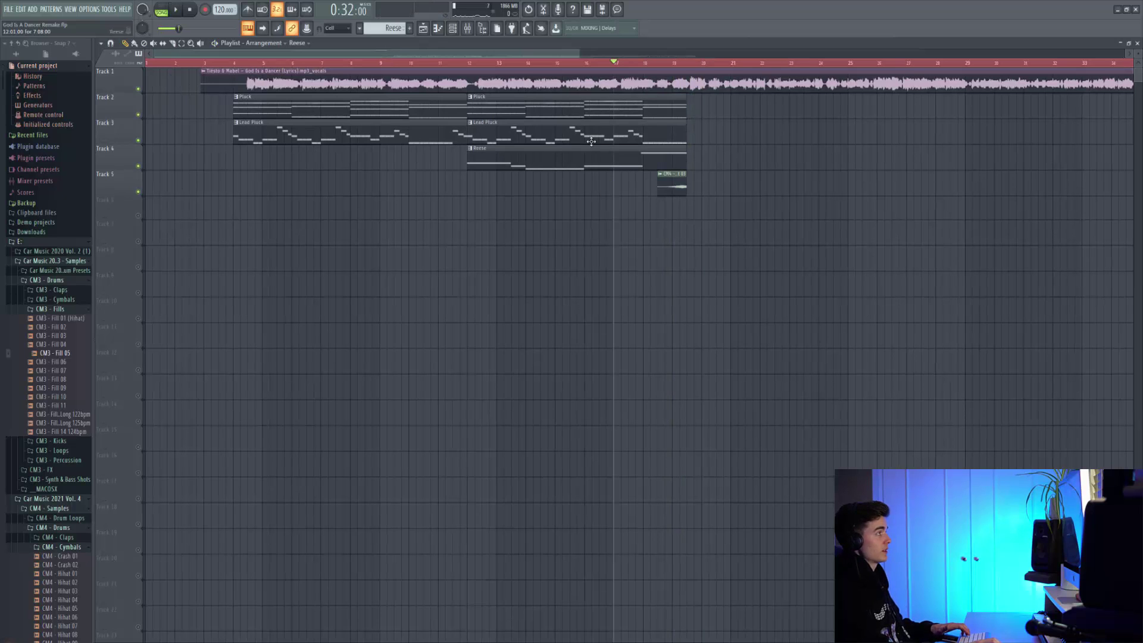
{"action": "scroll", "coordinate": [701, 178], "scroll_direction": "up", "scroll_amount": 4, "text": "ctrl"}
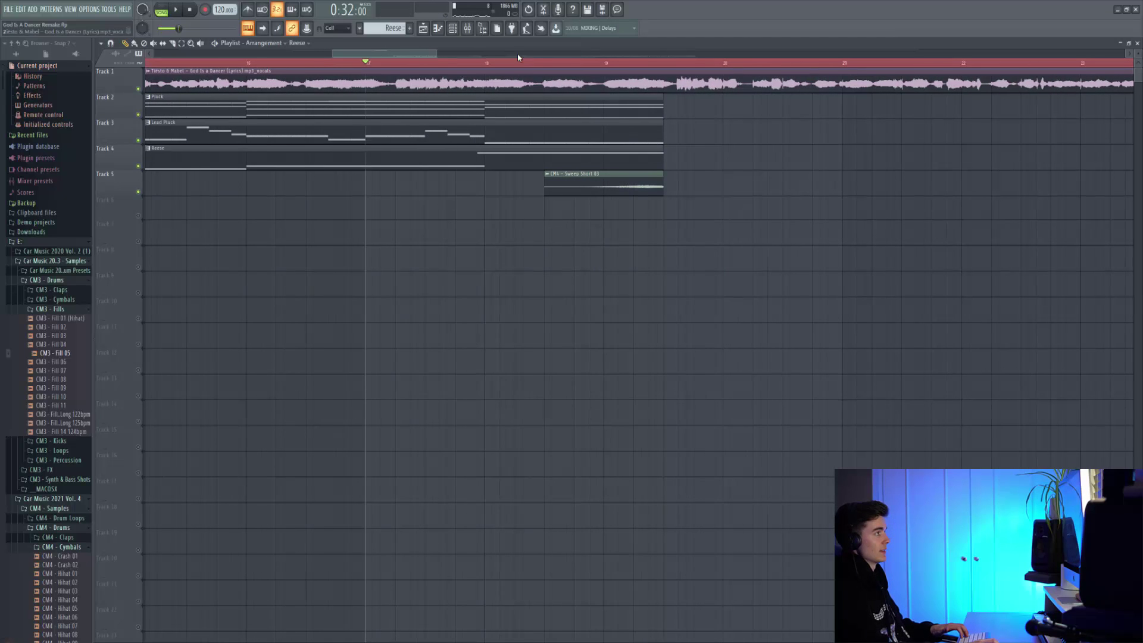
- Set the playback start at the sweep and play from there
{"action": "left_click", "coordinate": [546, 63]}
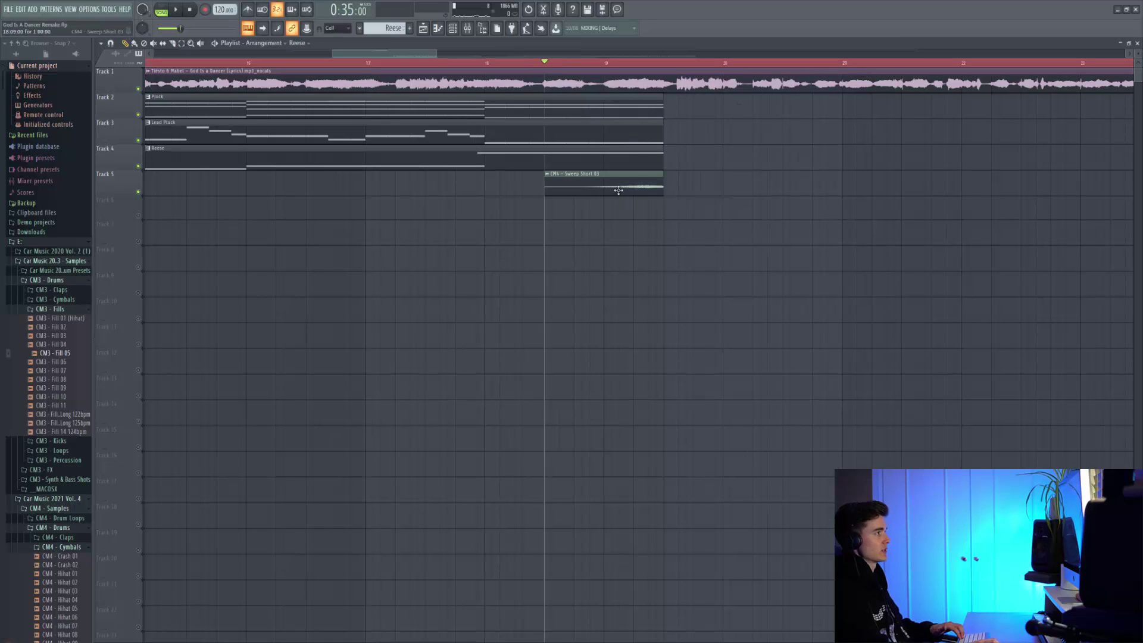
{"action": "scroll", "coordinate": [619, 188], "scroll_direction": "up", "scroll_amount": 2, "text": "ctrl"}
{"action": "scroll", "coordinate": [625, 194], "scroll_direction": "up", "scroll_amount": 2, "text": "ctrl"}
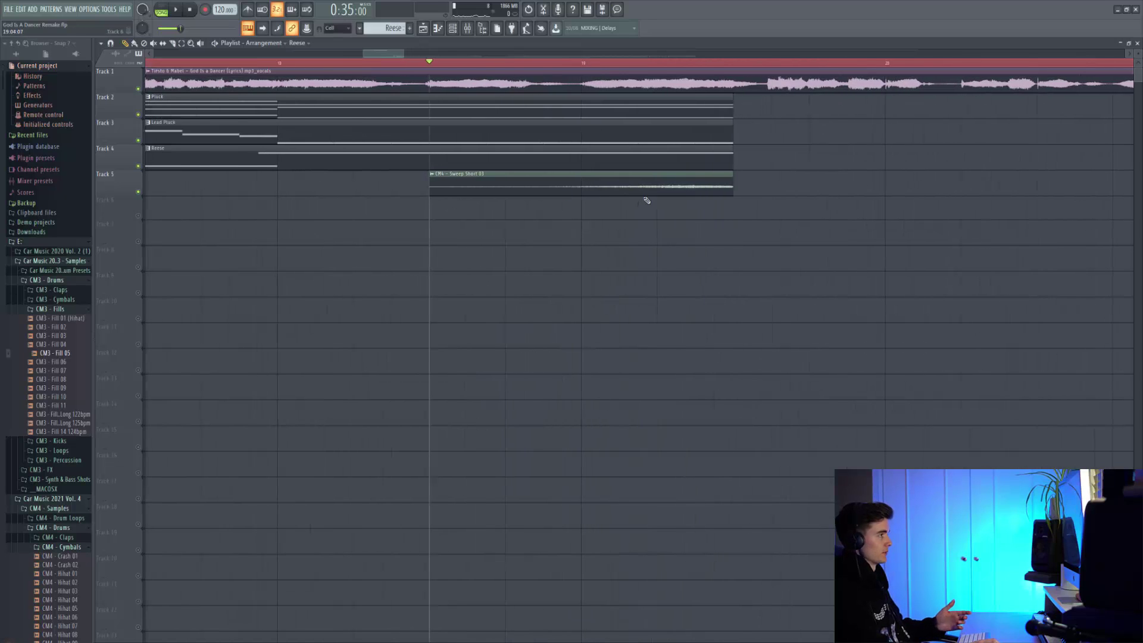
{"action": "key", "text": "space"}
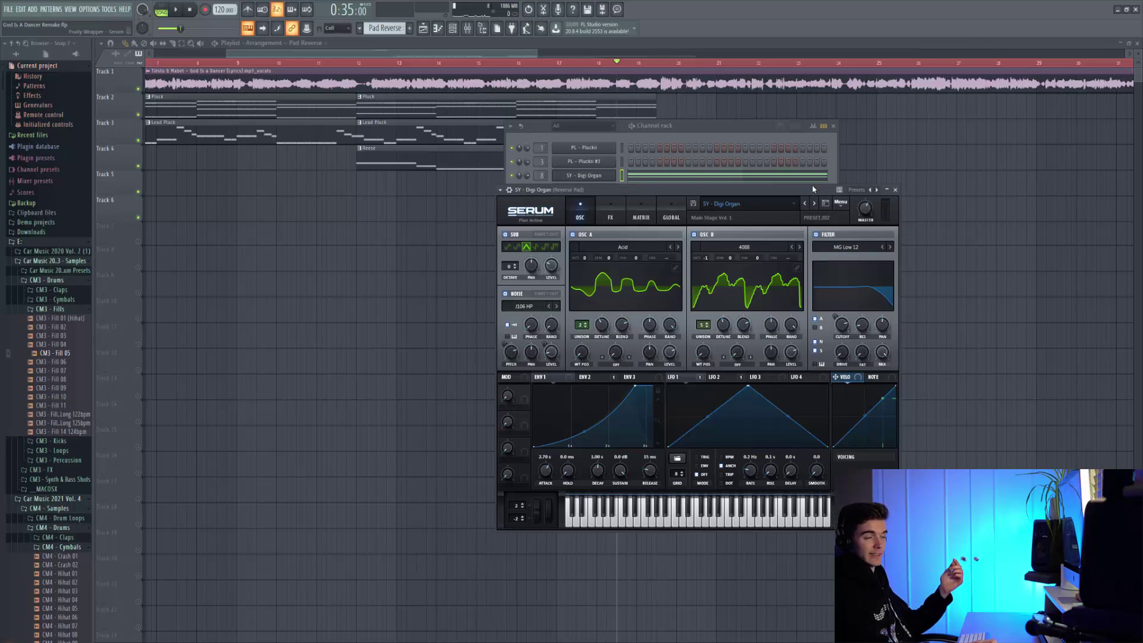
- Check the Digi Organ Serum FX chain, play its pad chord, and return to the Playlist
{"action": "left_click", "coordinate": [625, 211]}
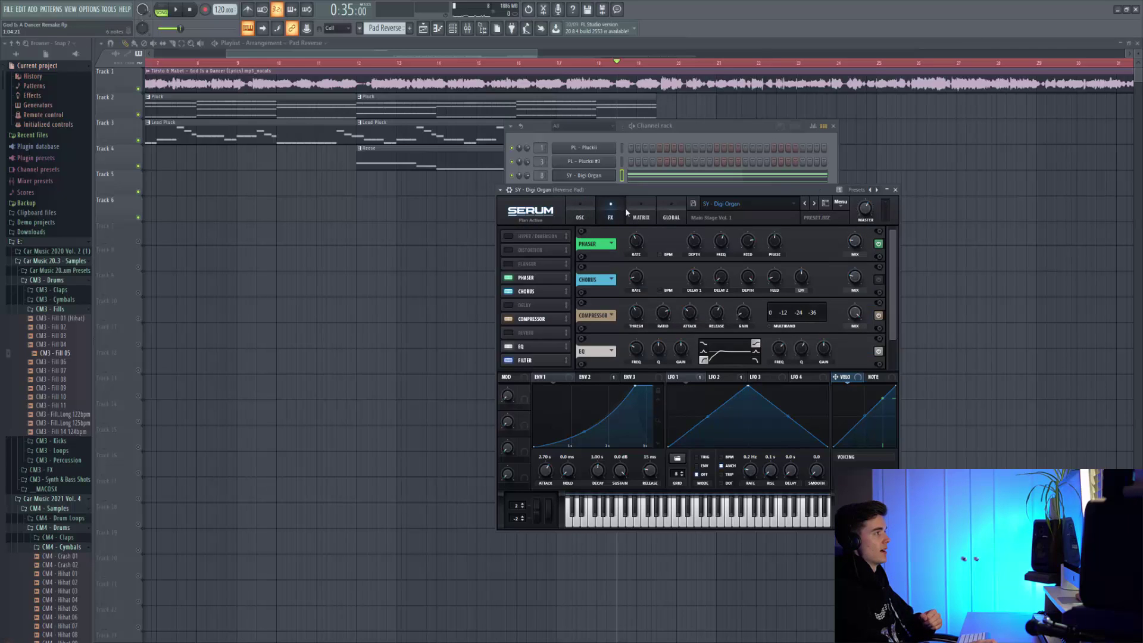
{"action": "left_click", "coordinate": [581, 215]}
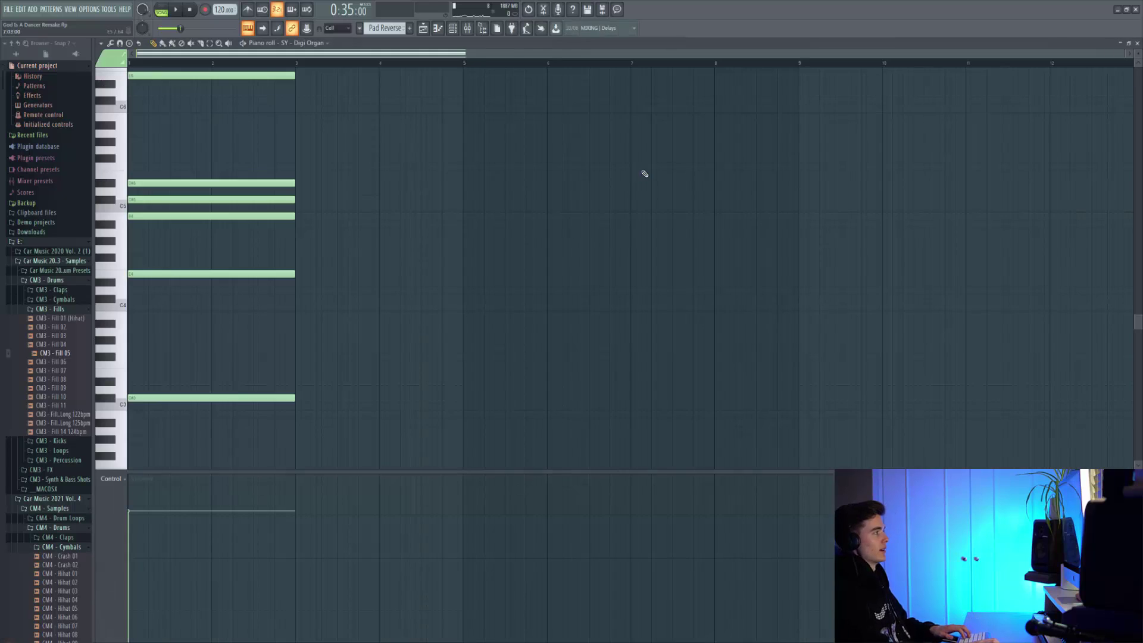
{"action": "left_click", "coordinate": [644, 175]}
{"action": "scroll", "coordinate": [375, 242], "scroll_direction": "up", "scroll_amount": 3}
{"action": "scroll", "coordinate": [358, 179], "scroll_direction": "down", "scroll_amount": 3}
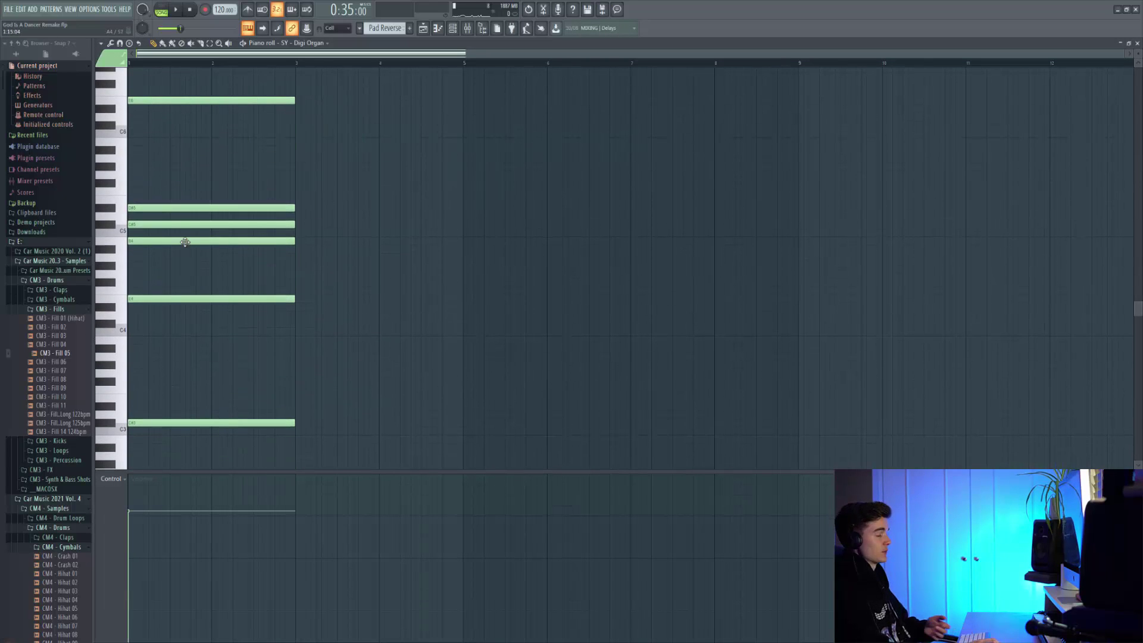
{"action": "key", "text": "space"}
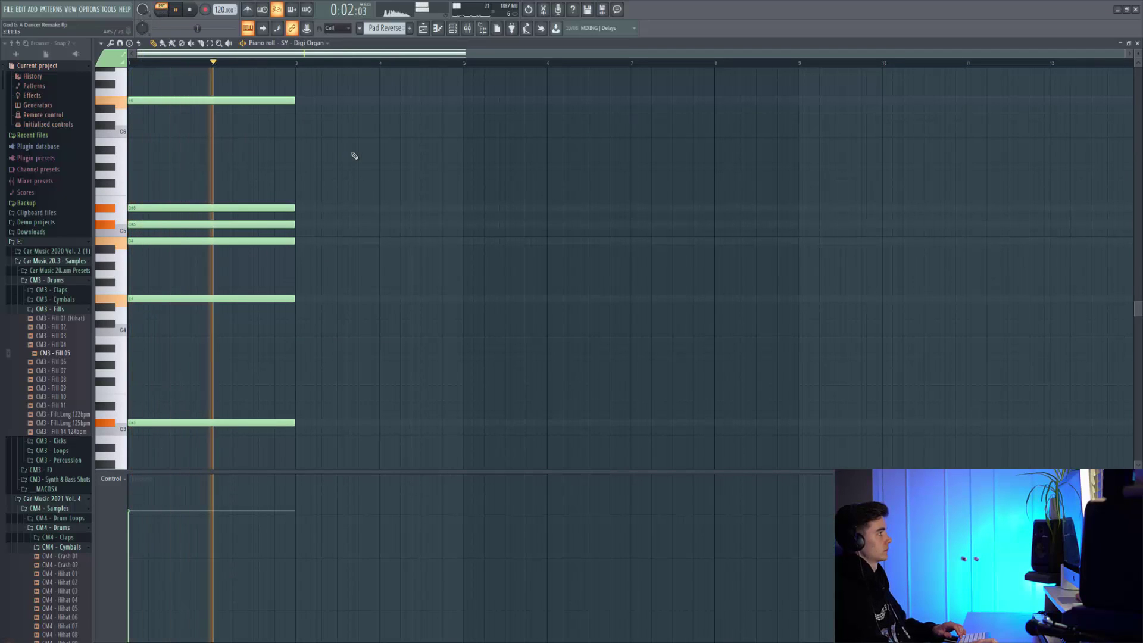
{"action": "key", "text": "F5"}
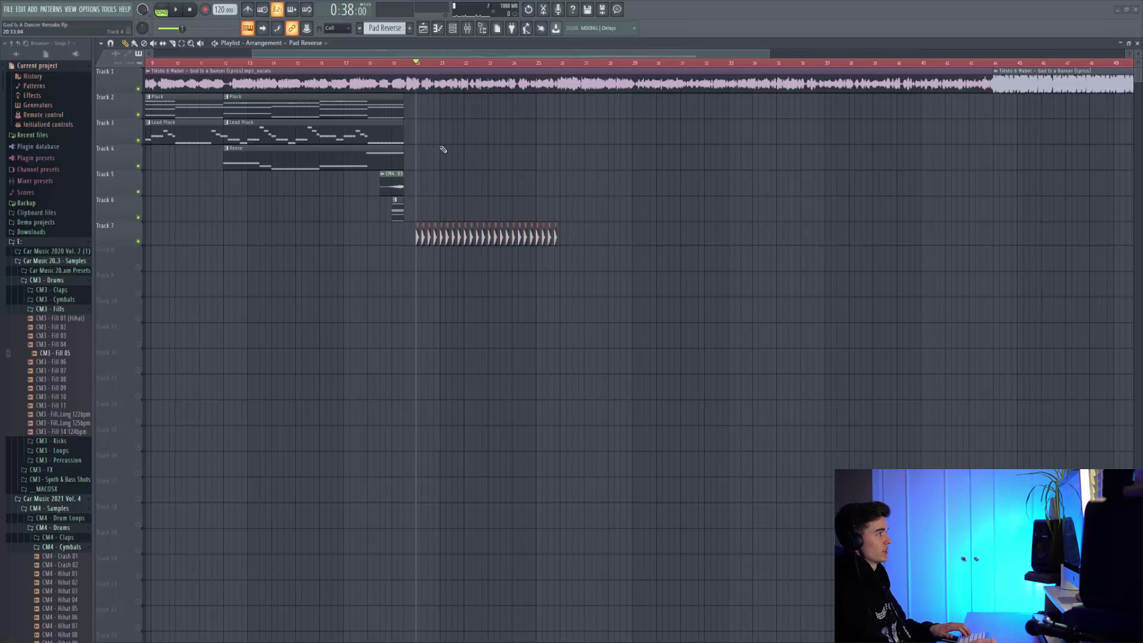
{"action": "scroll", "coordinate": [442, 159], "scroll_direction": "up", "scroll_amount": 2}
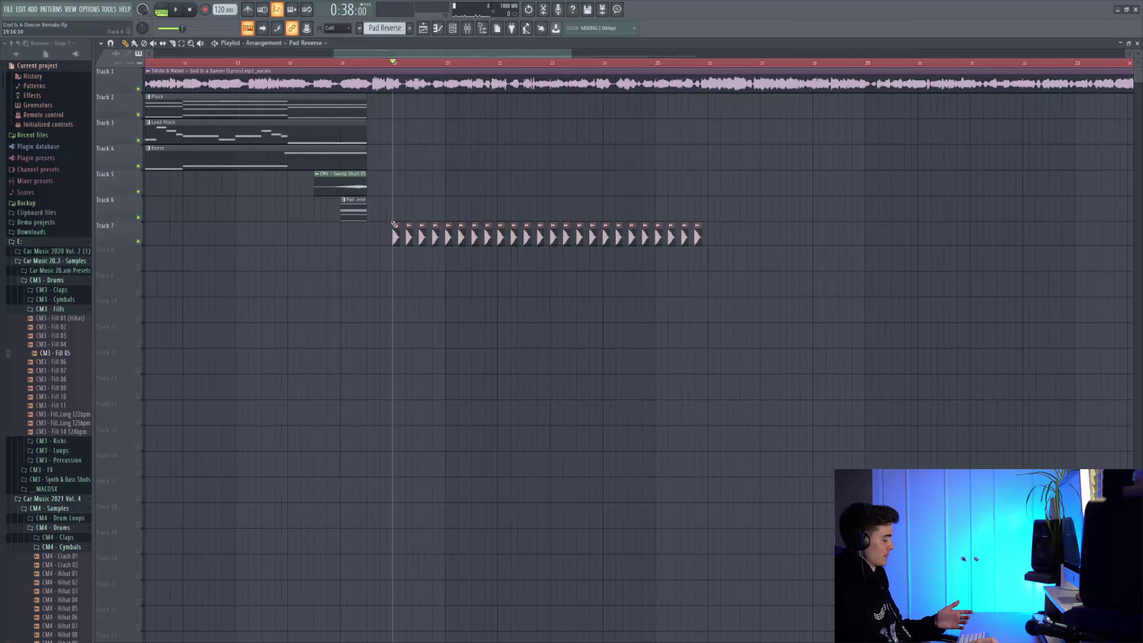
{"action": "scroll", "coordinate": [397, 234], "scroll_direction": "up", "scroll_amount": 1}
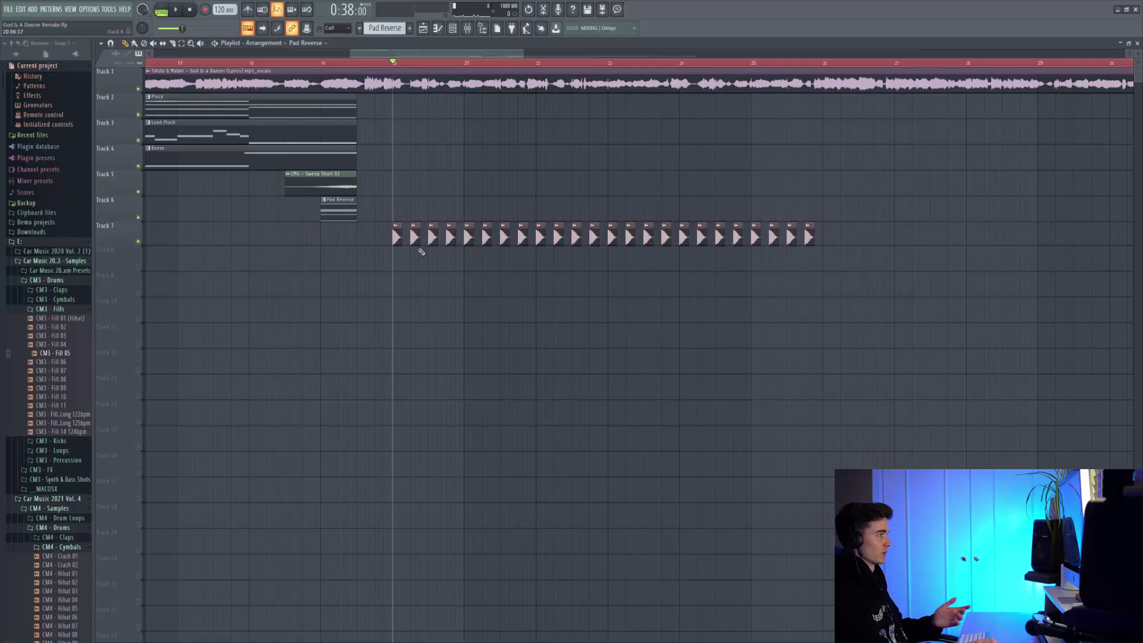
{"action": "scroll", "coordinate": [421, 250], "scroll_direction": "up", "scroll_amount": 2}
{"action": "scroll", "coordinate": [421, 238], "scroll_direction": "up", "scroll_amount": 2}
{"action": "scroll", "coordinate": [417, 248], "scroll_direction": "down", "scroll_amount": 2}
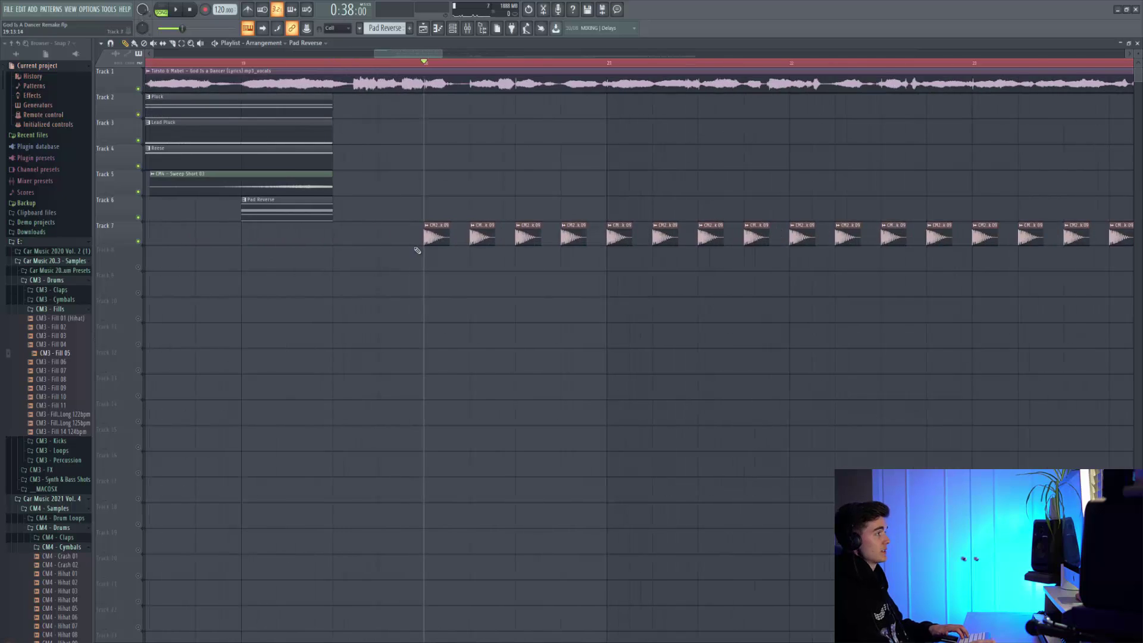
{"action": "scroll", "coordinate": [483, 245], "scroll_direction": "up", "scroll_amount": 3}
{"action": "scroll", "coordinate": [483, 246], "scroll_direction": "up", "scroll_amount": 1}
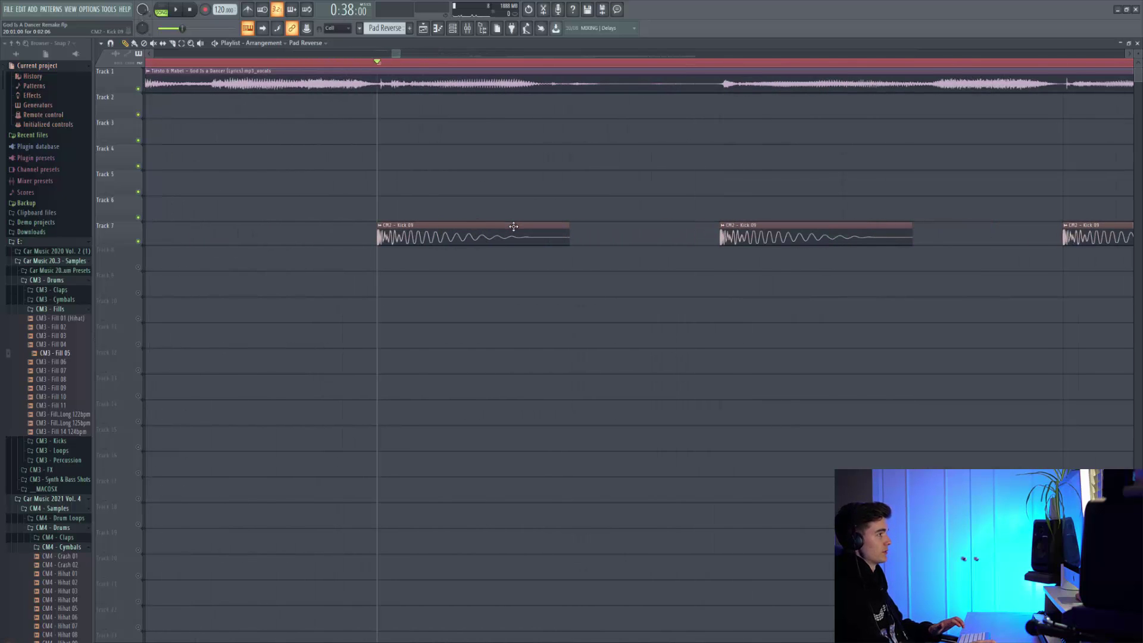
- Hear the kick, check Clap 11's channel settings, and play the kick and clap groove
{"action": "key", "text": "space"}
{"action": "scroll", "coordinate": [514, 228], "scroll_direction": "down", "scroll_amount": 2}
{"action": "scroll", "coordinate": [514, 229], "scroll_direction": "down", "scroll_amount": 2}
{"action": "scroll", "coordinate": [513, 230], "scroll_direction": "down", "scroll_amount": 2}
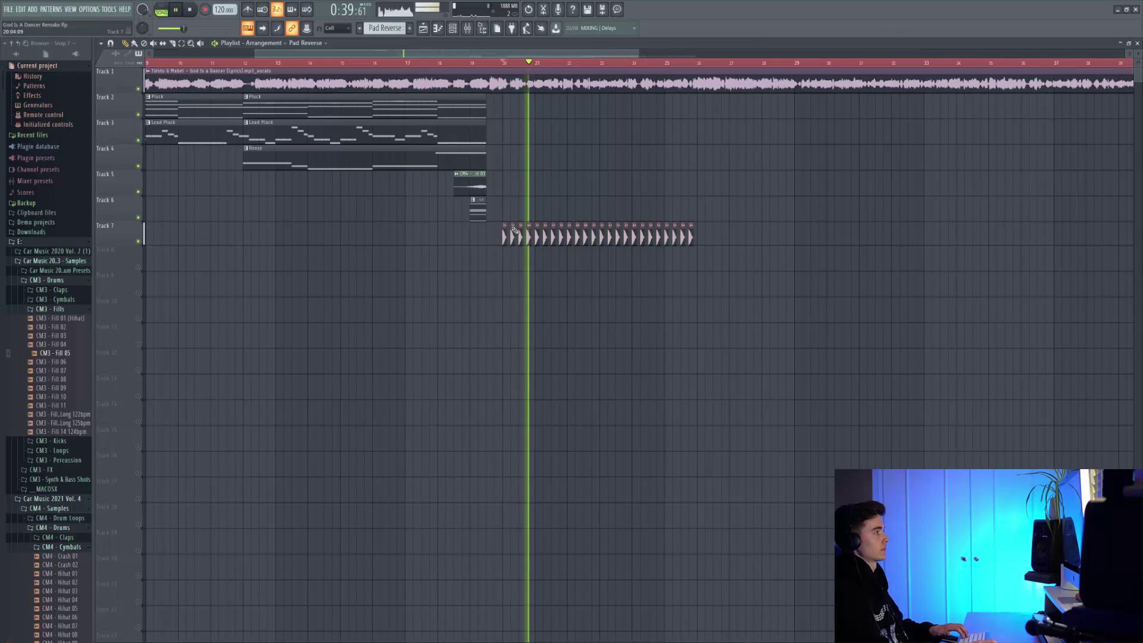
{"action": "scroll", "coordinate": [458, 178], "scroll_direction": "up", "scroll_amount": 1}
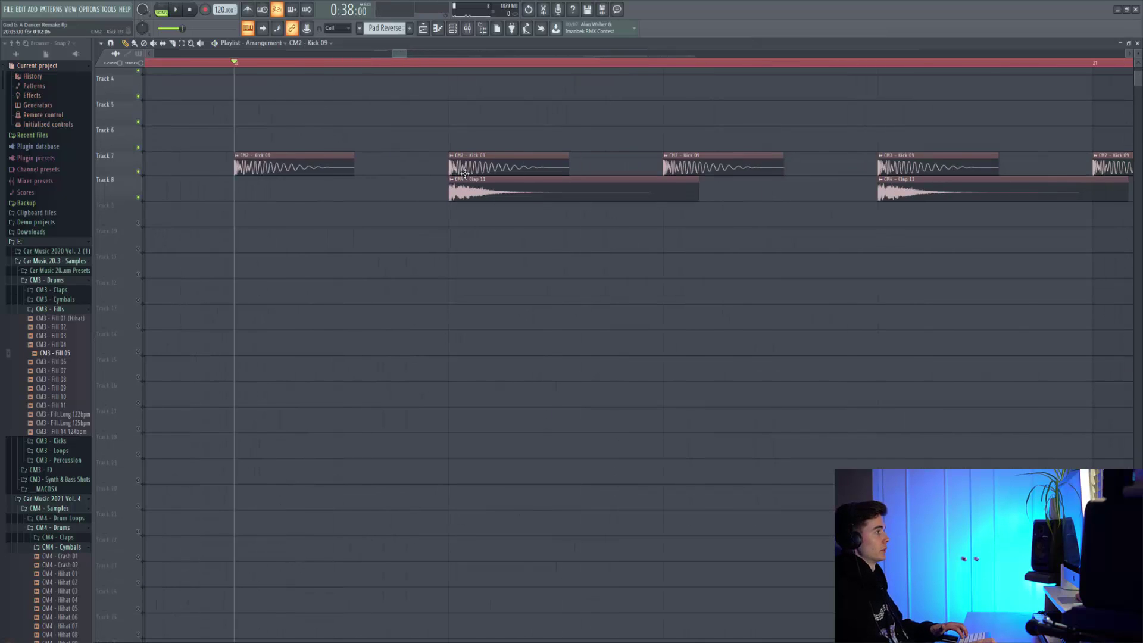
{"action": "scroll", "coordinate": [515, 179], "scroll_direction": "down", "scroll_amount": 2}
{"action": "double_click", "coordinate": [491, 188]}
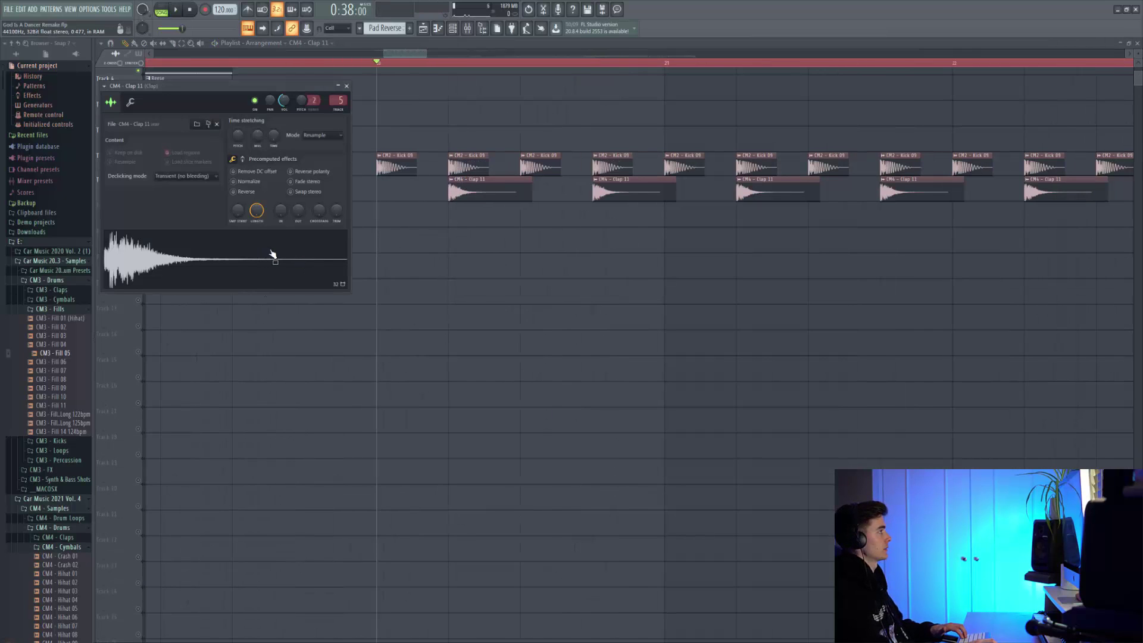
{"action": "key", "text": "Escape"}
{"action": "key", "text": "space"}
{"action": "scroll", "coordinate": [470, 259], "scroll_direction": "down", "scroll_amount": 2}
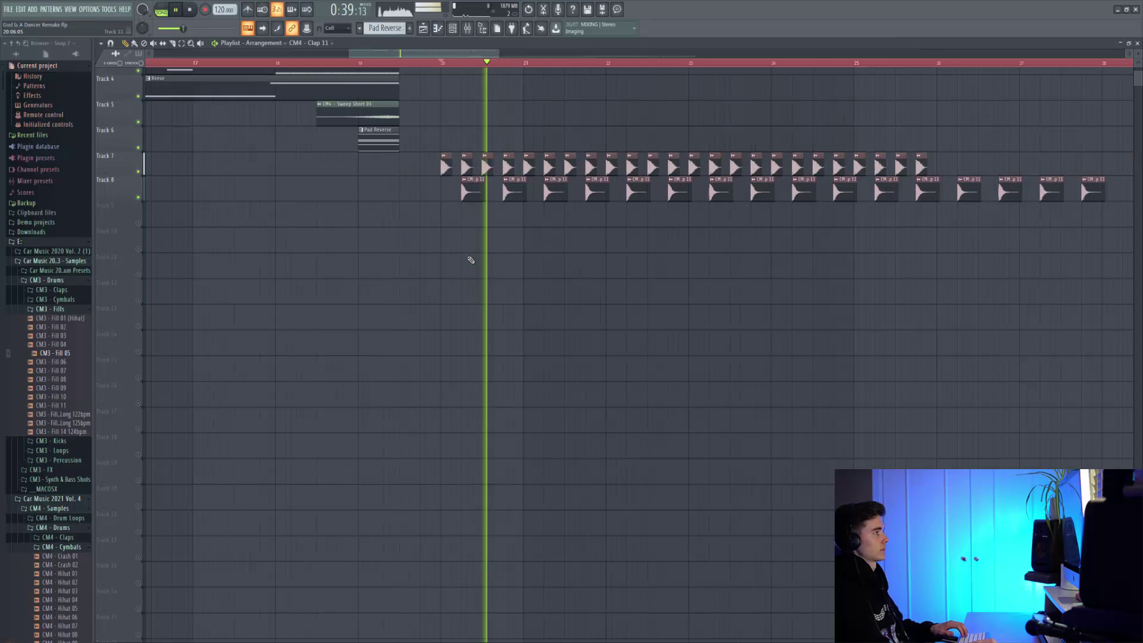
{"action": "scroll", "coordinate": [485, 209], "scroll_direction": "up", "scroll_amount": 2}
{"action": "scroll", "coordinate": [498, 204], "scroll_direction": "up", "scroll_amount": 2}
{"action": "scroll", "coordinate": [420, 261], "scroll_direction": "up", "scroll_amount": 2}
{"action": "key", "text": "space"}
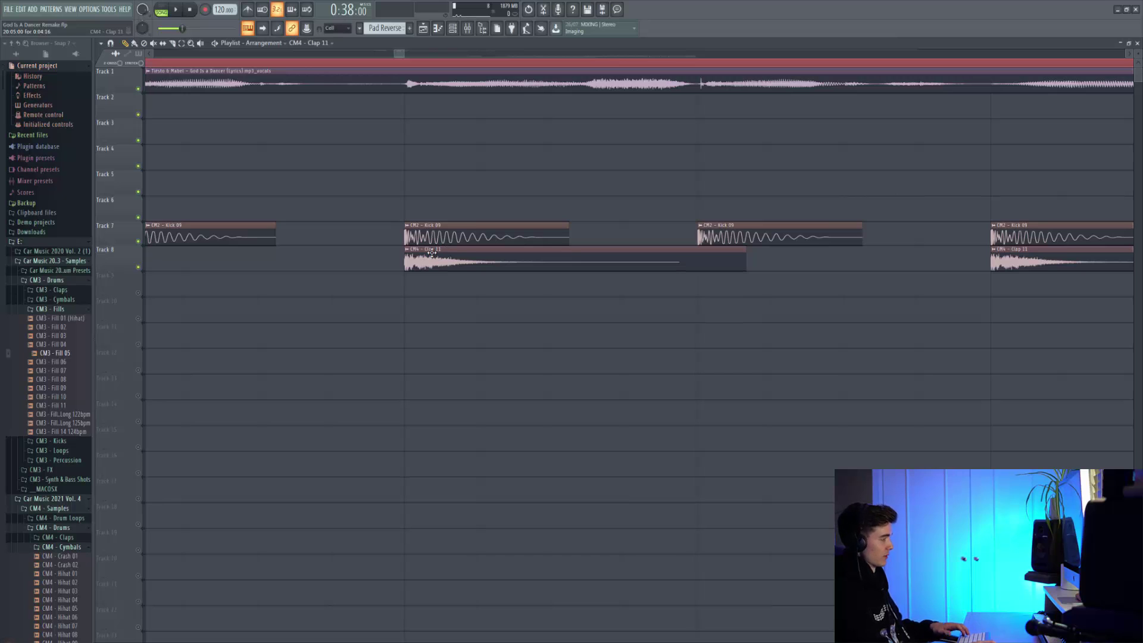
{"action": "scroll", "coordinate": [432, 254], "scroll_direction": "down", "scroll_amount": 2}
{"action": "key", "text": "space"}
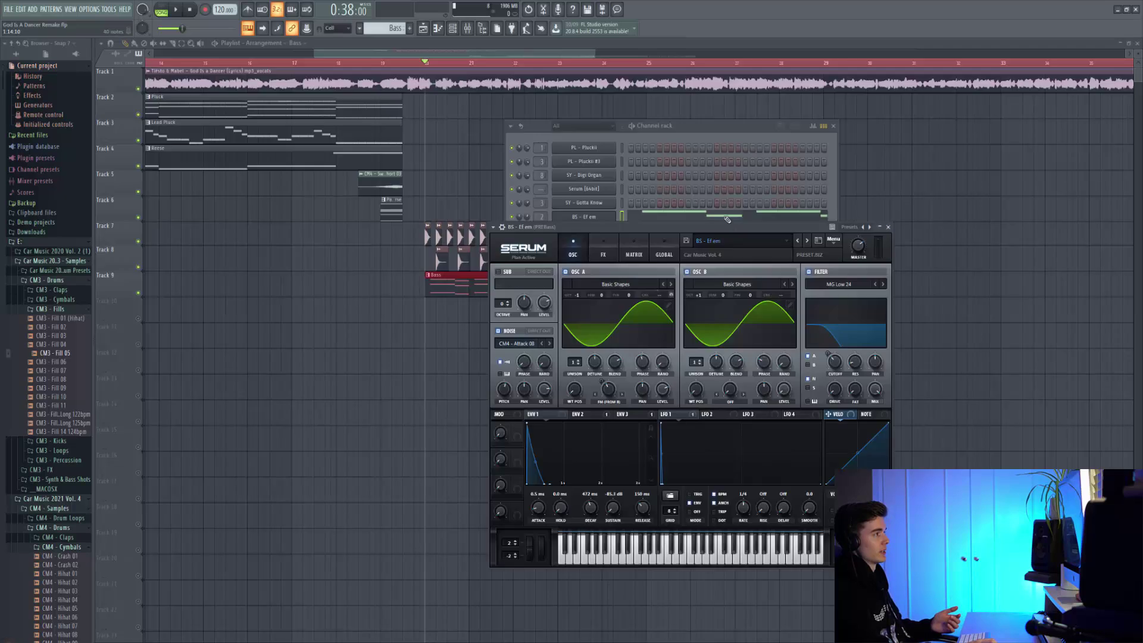
- Play the bass line before and after layering BS - Ofen, then close Serum and Channel Rack
{"action": "key", "text": "space"}
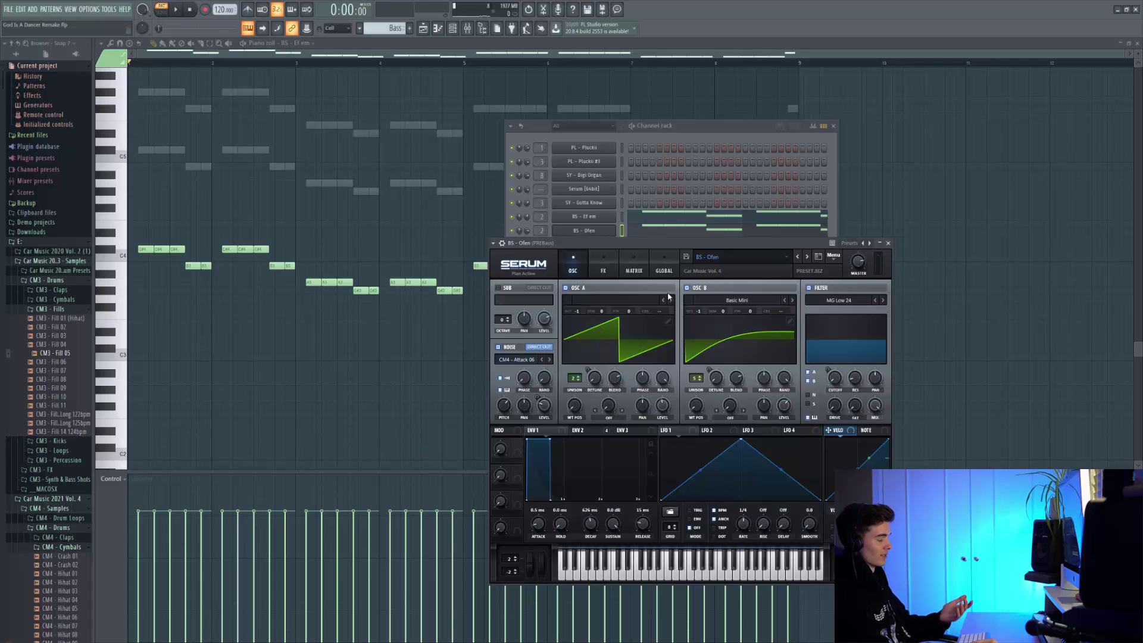
{"action": "key", "text": "space"}
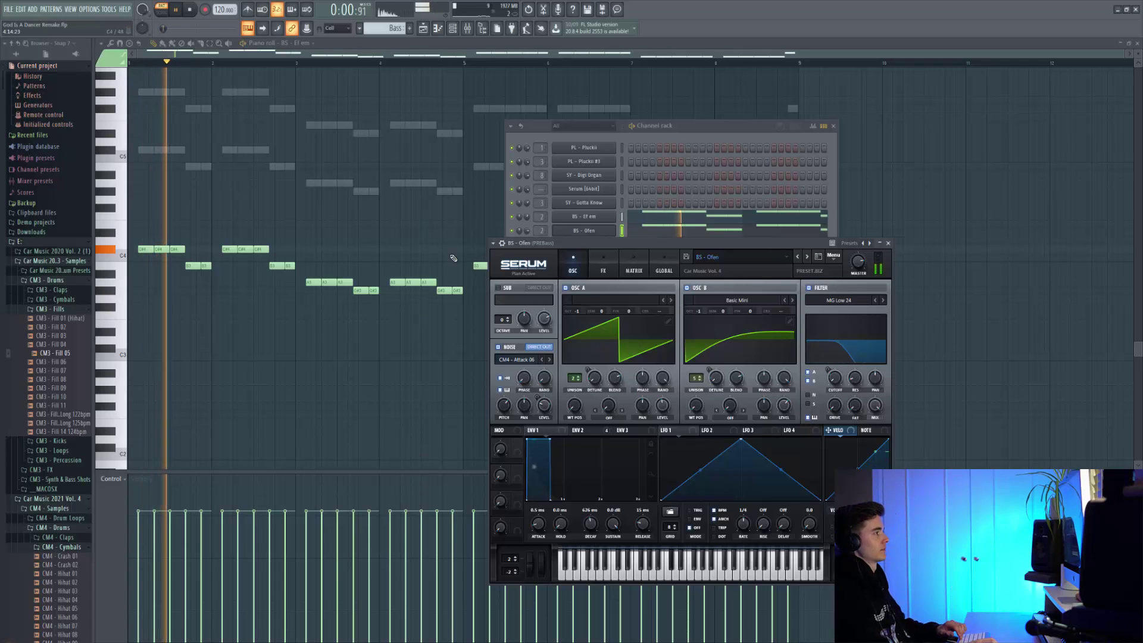
{"action": "key", "text": "F12"}
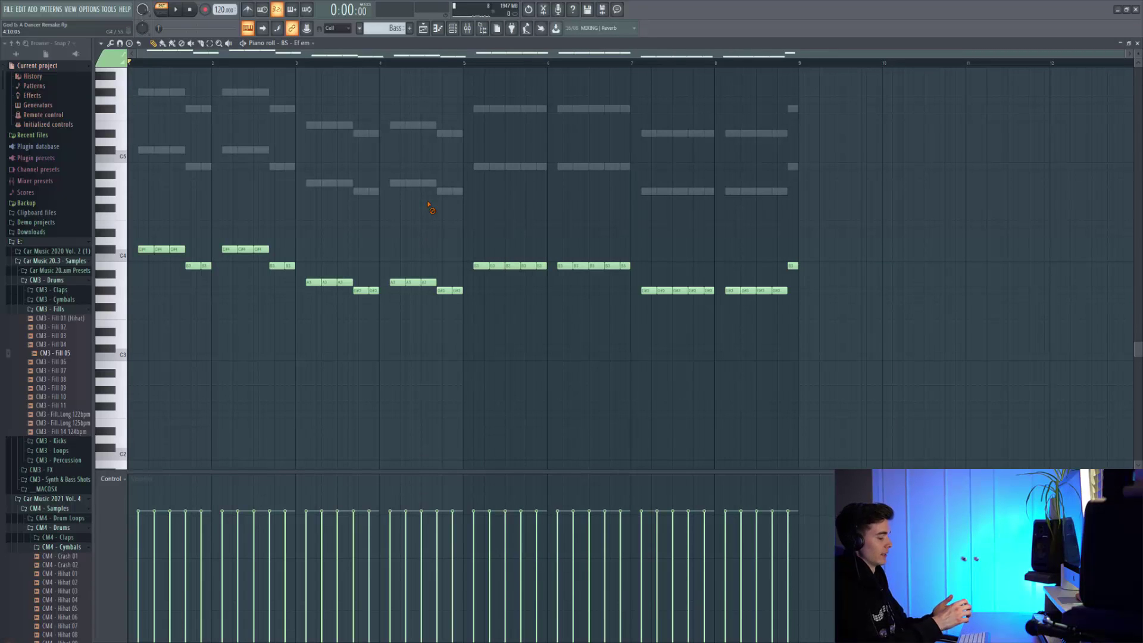
- Play the bass line layered with BS - Going and Bass Shot 22 F, then stop
{"action": "key", "text": "space"}
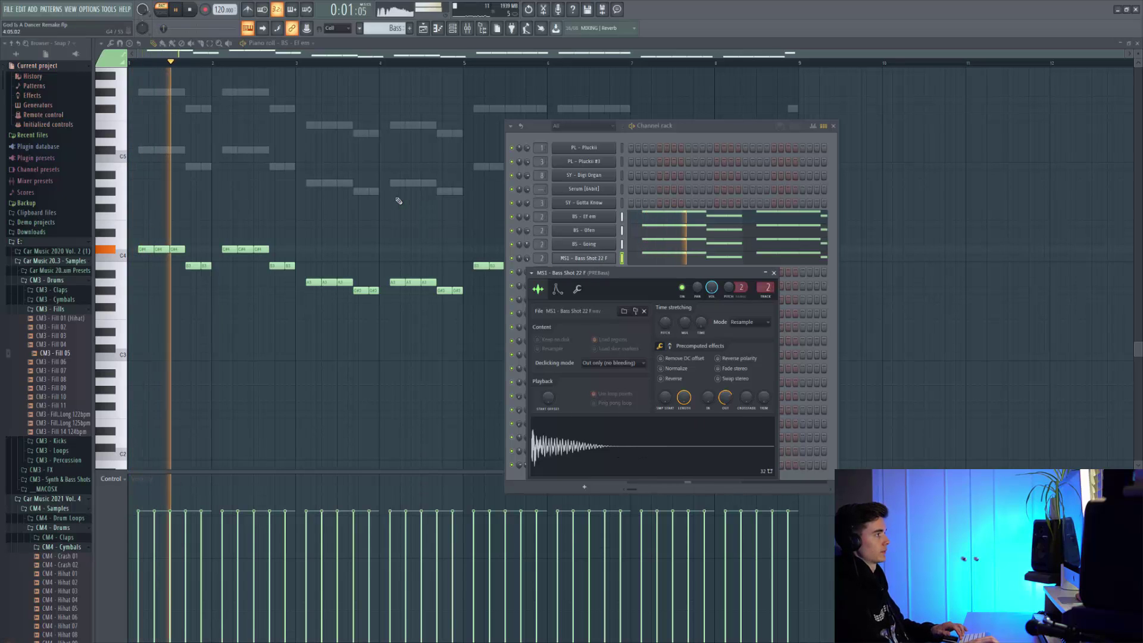
{"action": "scroll", "coordinate": [362, 257], "scroll_direction": "up", "scroll_amount": 1}
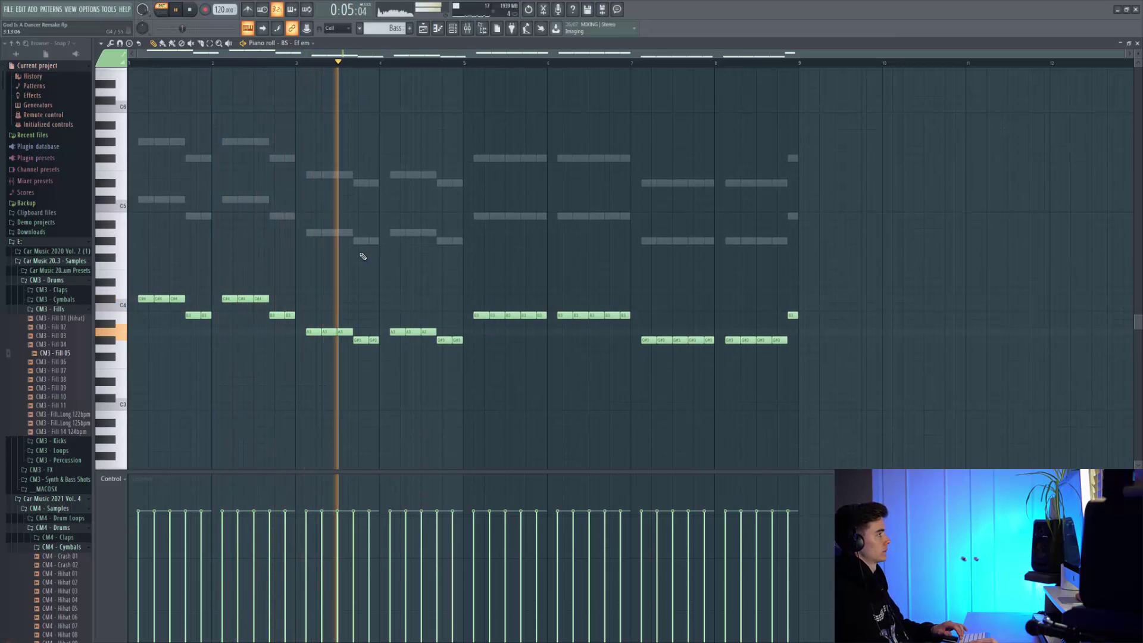
{"action": "key", "text": "space"}
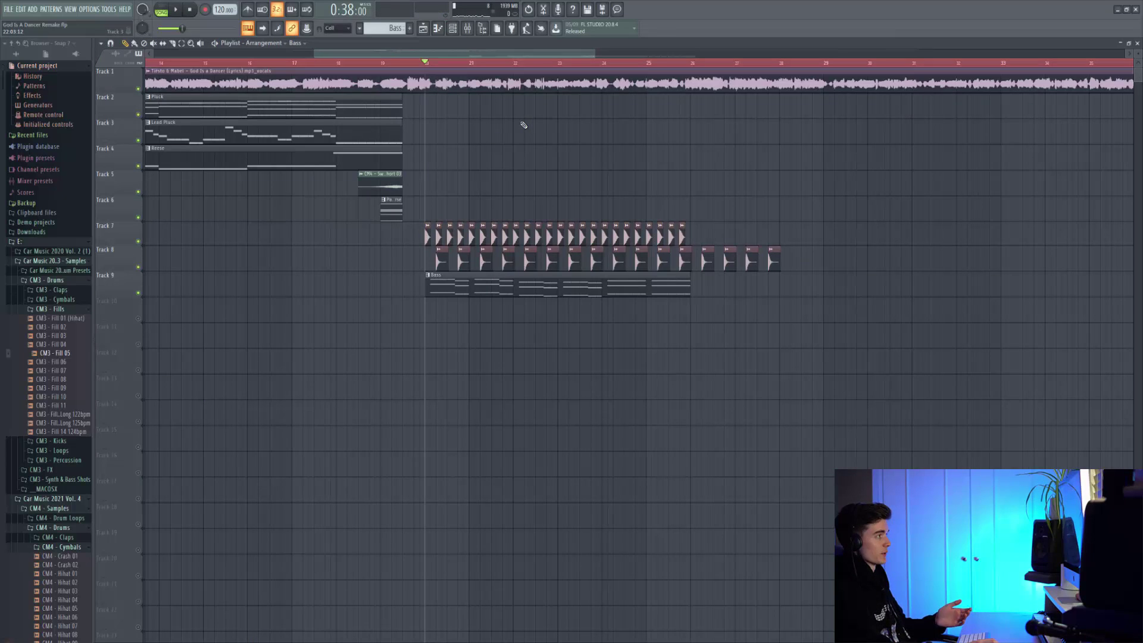
{"action": "key", "text": "space"}
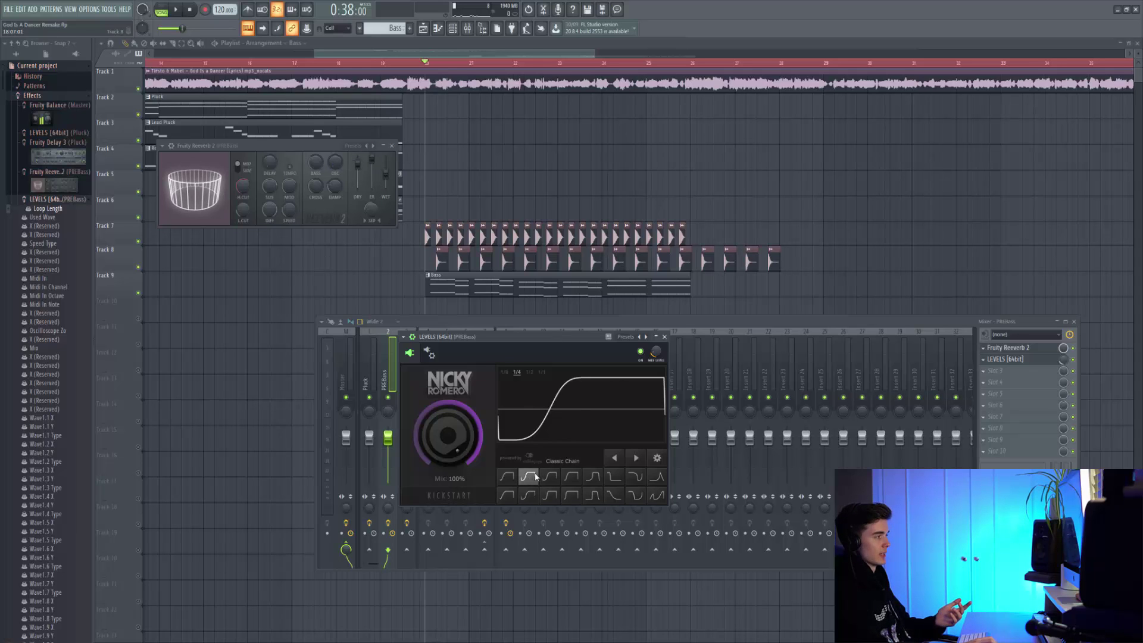
- Close the Fruity Reeverb 2 / LEVELS plugin and mixer windows
{"action": "key", "text": "F12"}
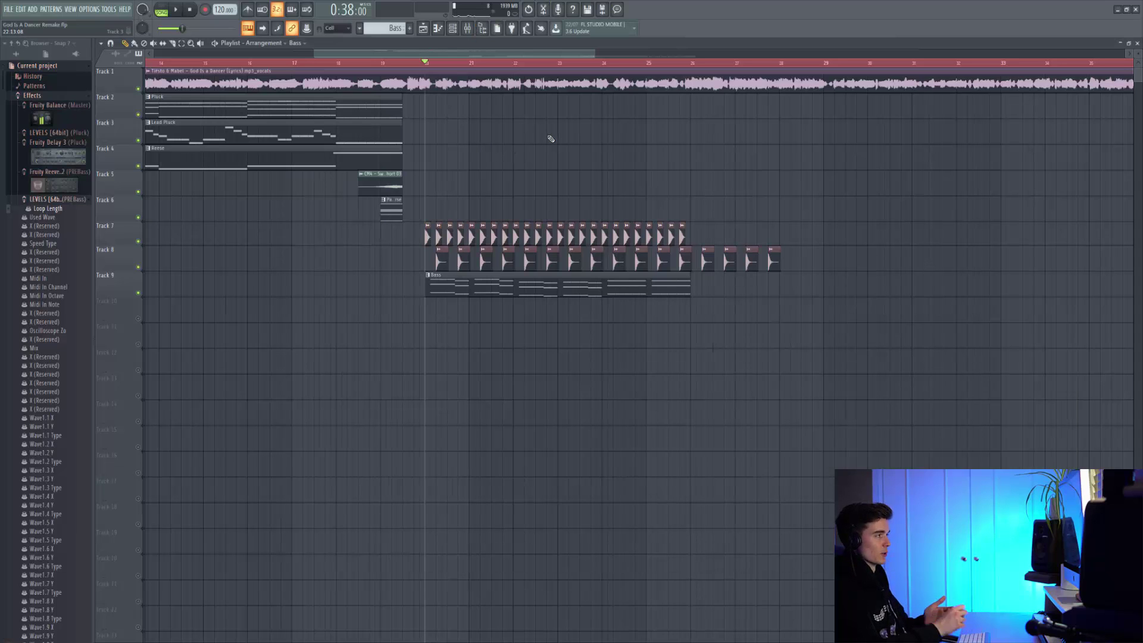
- Paste the Pad Reverse and sweep clips onto Tracks 10–11 near bar 26 and play them
{"action": "key", "text": "ctrl+v"}
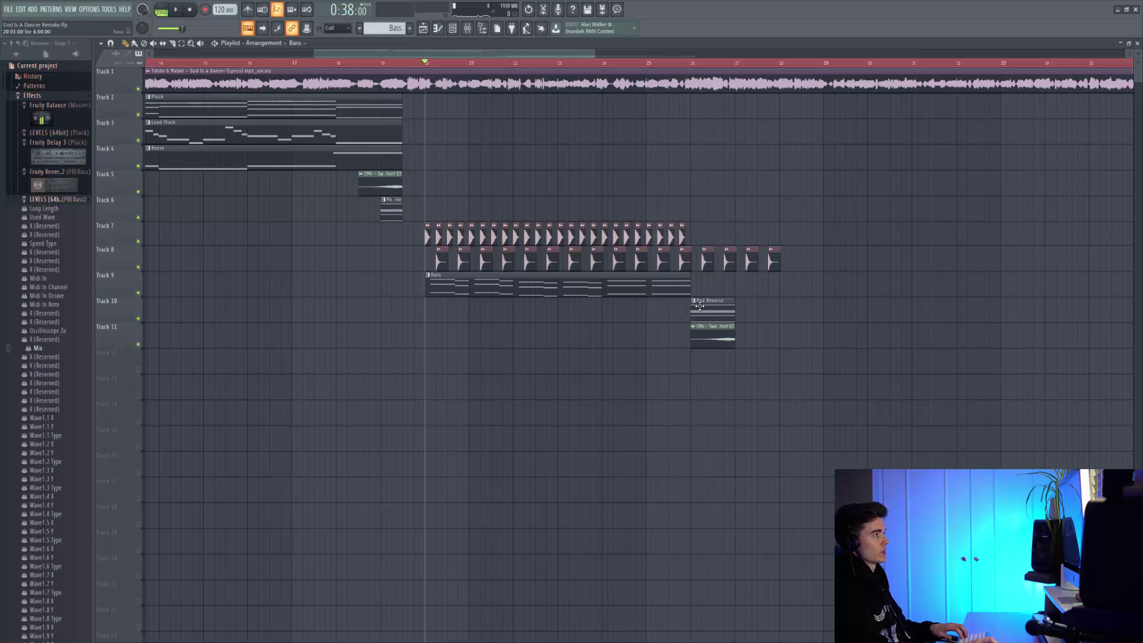
{"action": "left_click", "coordinate": [694, 63]}
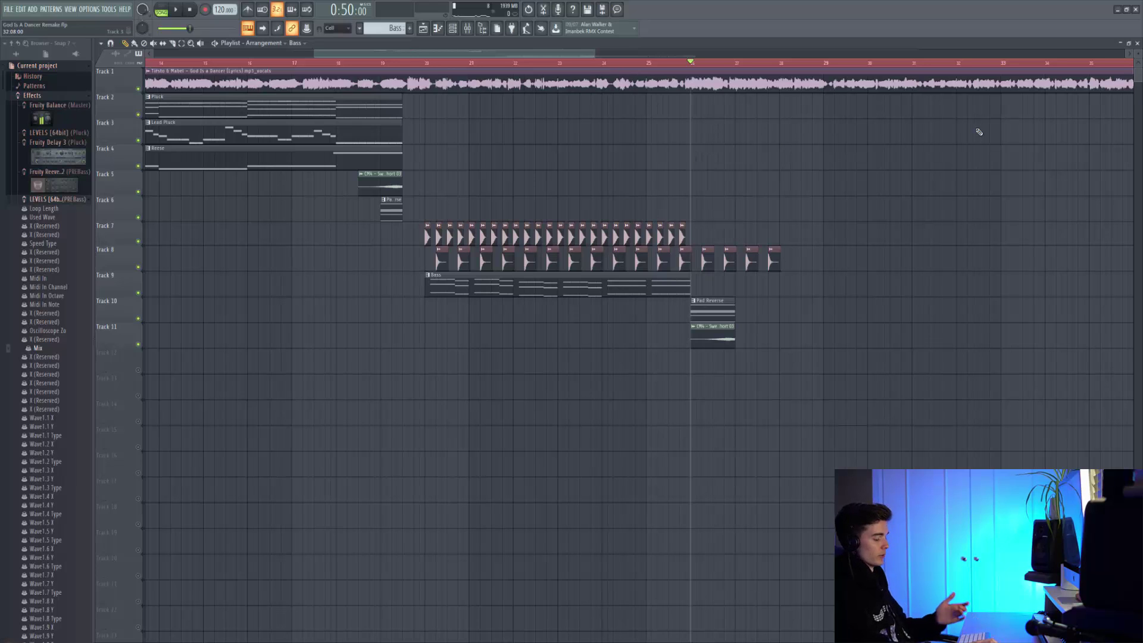
{"action": "key", "text": "space"}
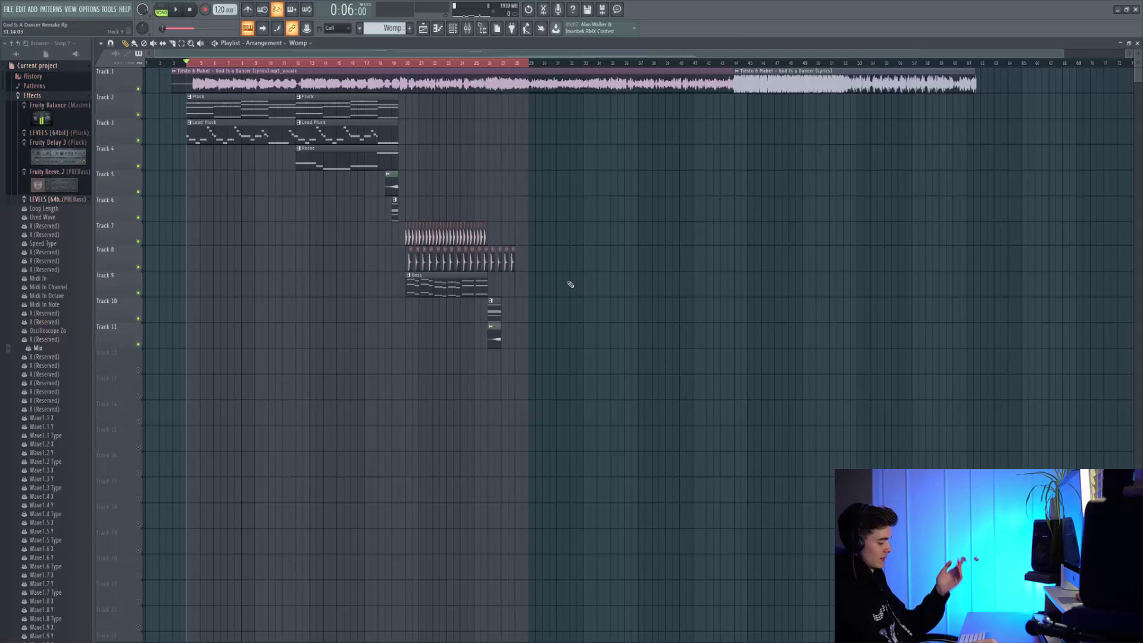
{"action": "key", "text": "space"}
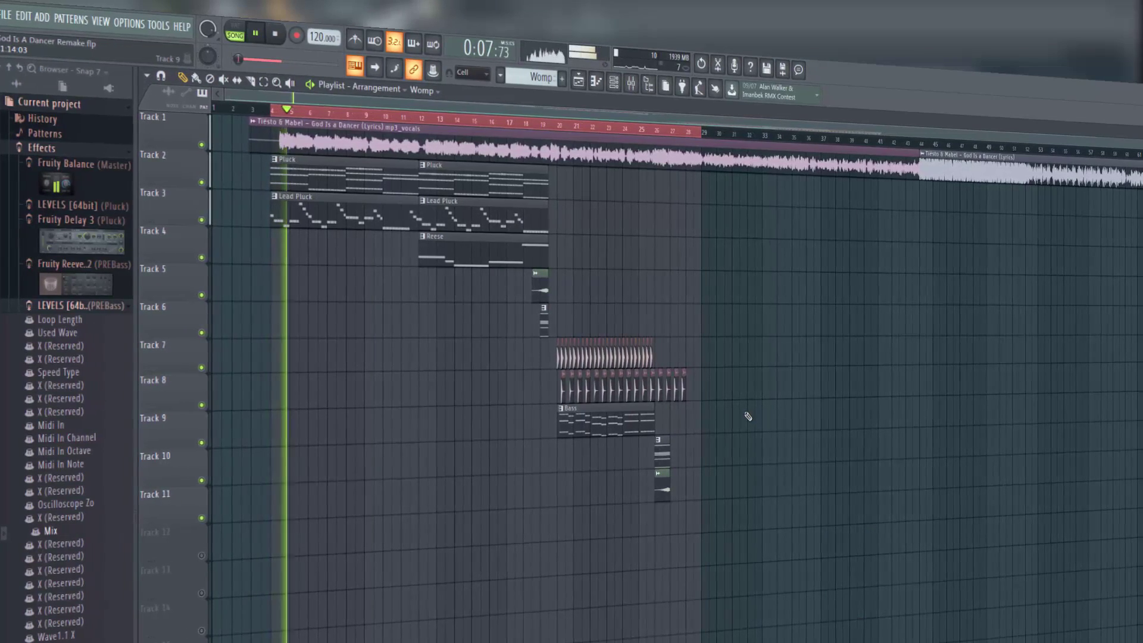